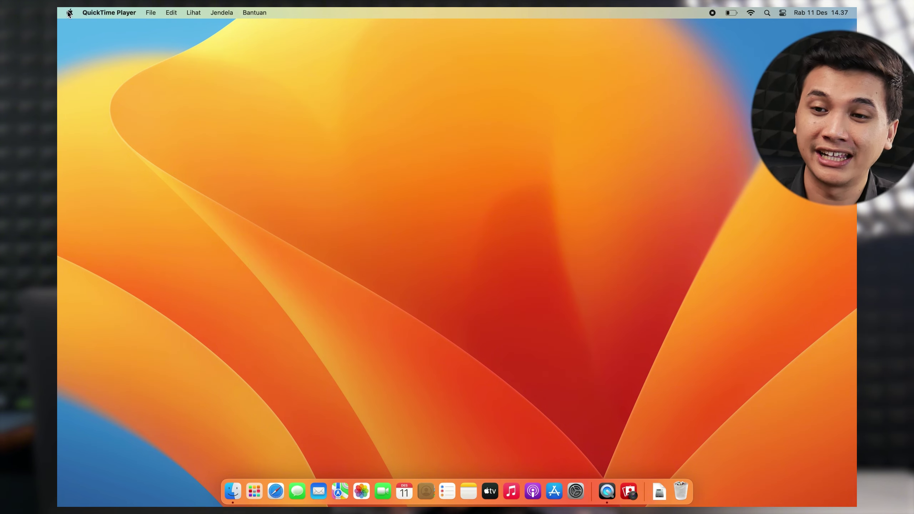
Step: Open the Desktop & Dock settings in Pengaturan Sistem
{"action": "left_click", "coordinate": [69, 12]}
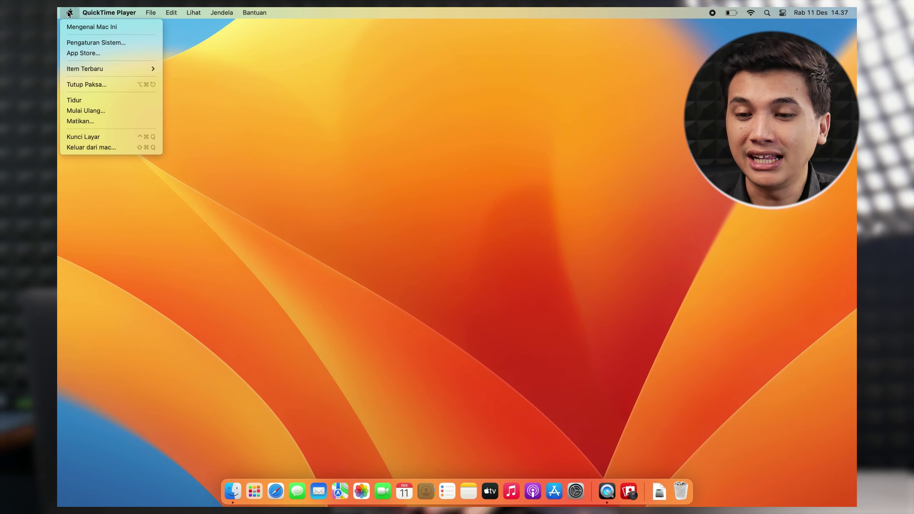
{"action": "left_click", "coordinate": [94, 43]}
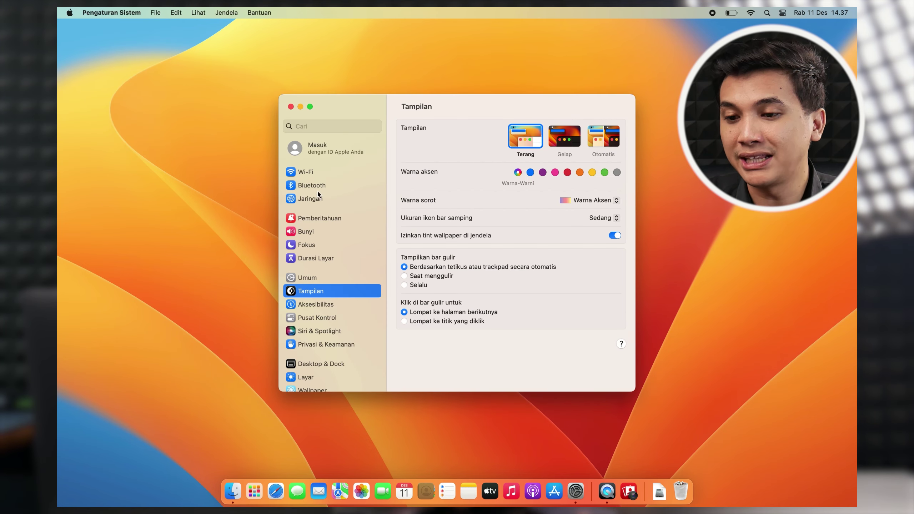
{"action": "scroll", "coordinate": [334, 259], "scroll_direction": "down", "scroll_amount": 10}
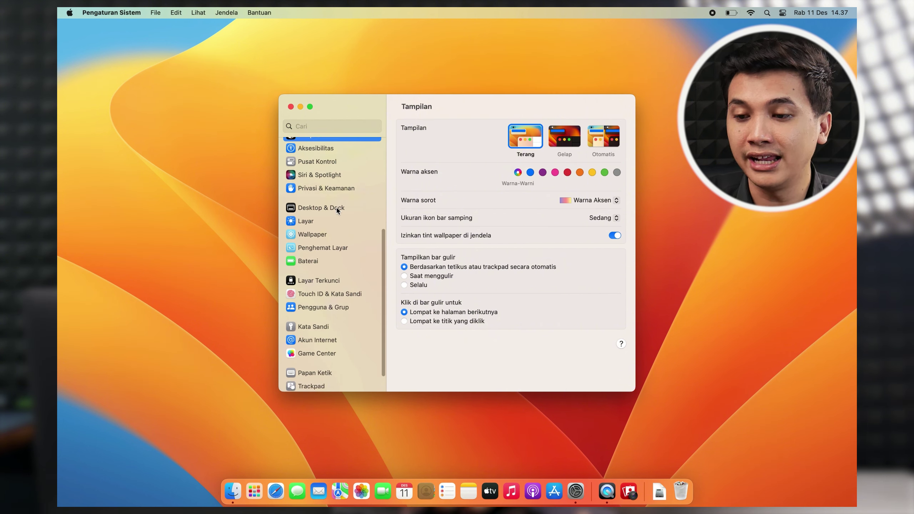
{"action": "left_click", "coordinate": [337, 208]}
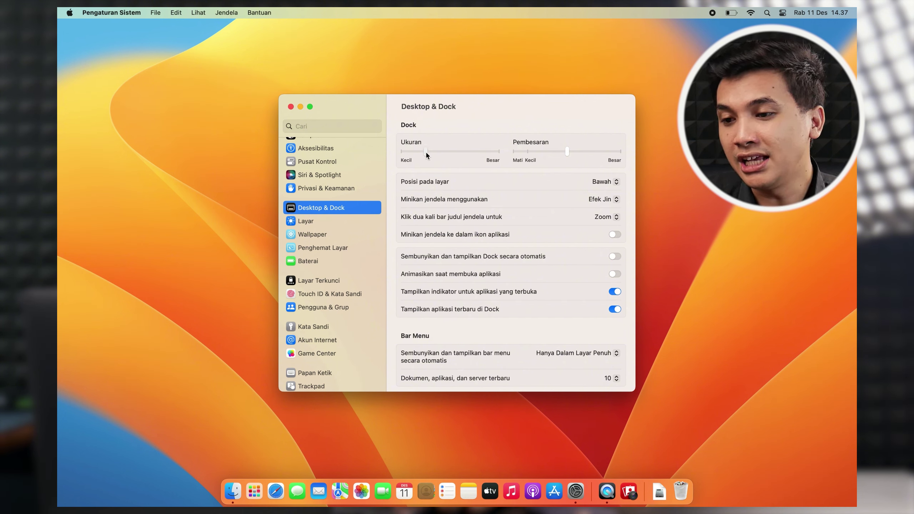
Step: Try a larger Dock size and return it near Kecil, and set the Dock magnification slightly above the middle of its range
{"action": "left_click_drag", "start_coordinate": [426, 154], "coordinate": [449, 154]}
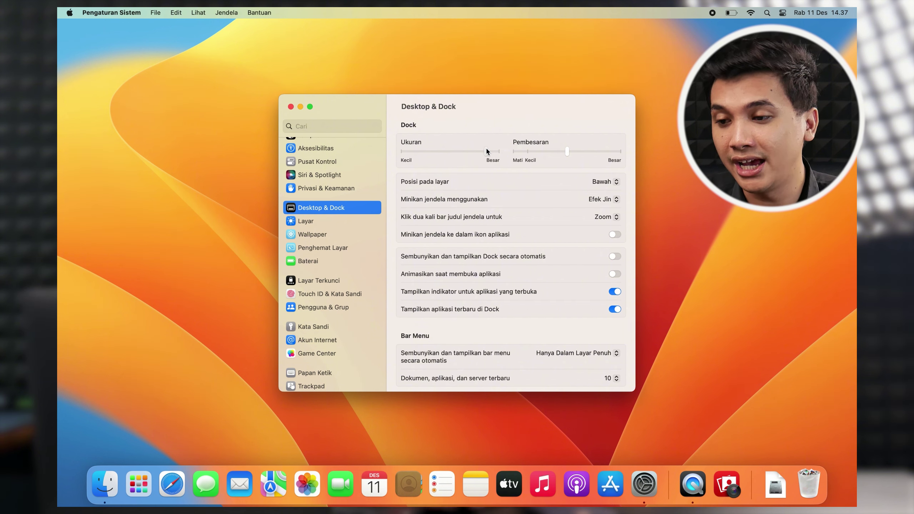
{"action": "left_click_drag", "start_coordinate": [487, 150], "coordinate": [426, 154]}
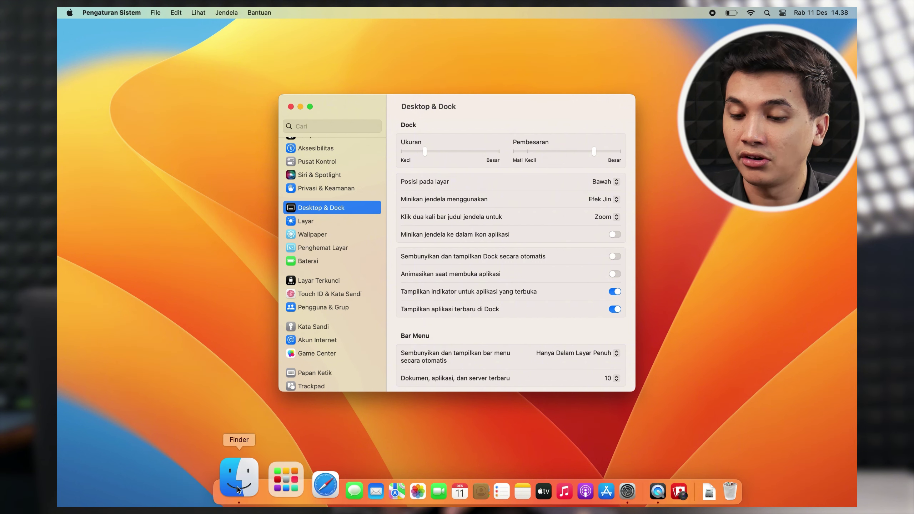
{"action": "left_click", "coordinate": [509, 151]}
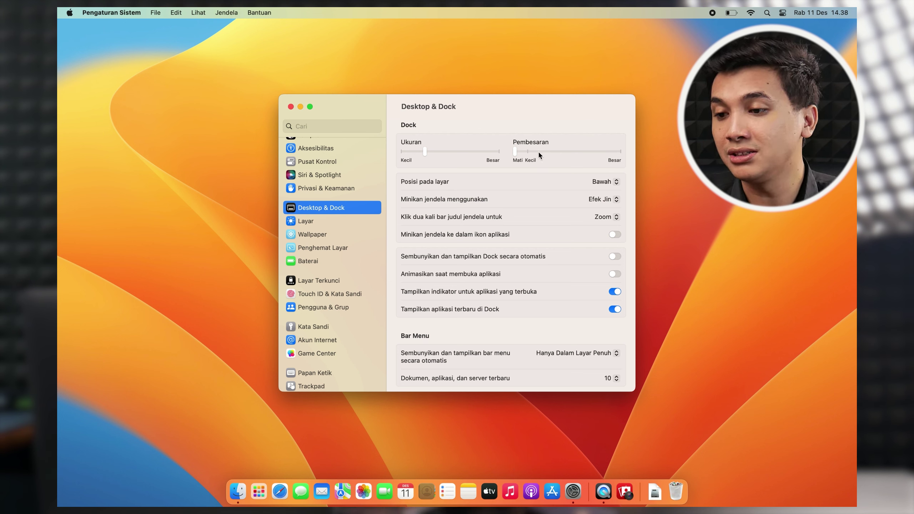
{"action": "left_click_drag", "start_coordinate": [539, 152], "coordinate": [543, 150]}
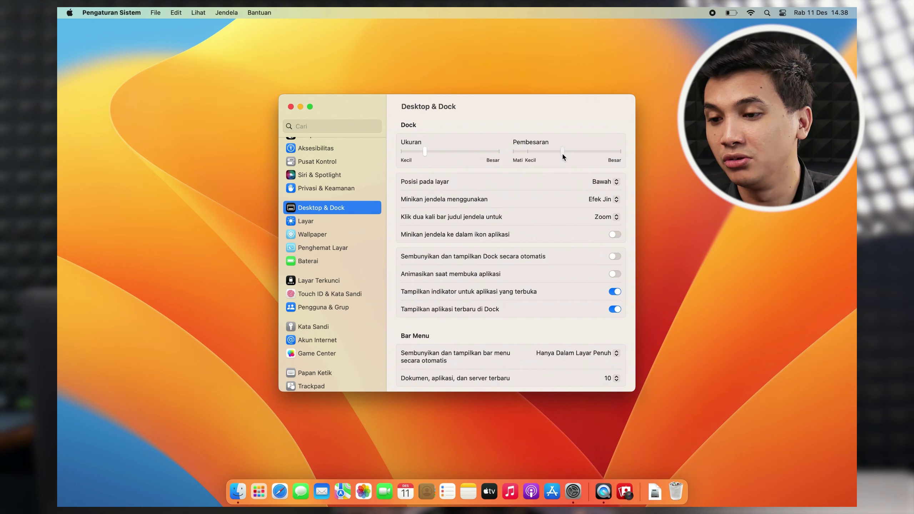
{"action": "left_click_drag", "start_coordinate": [547, 156], "coordinate": [548, 156]}
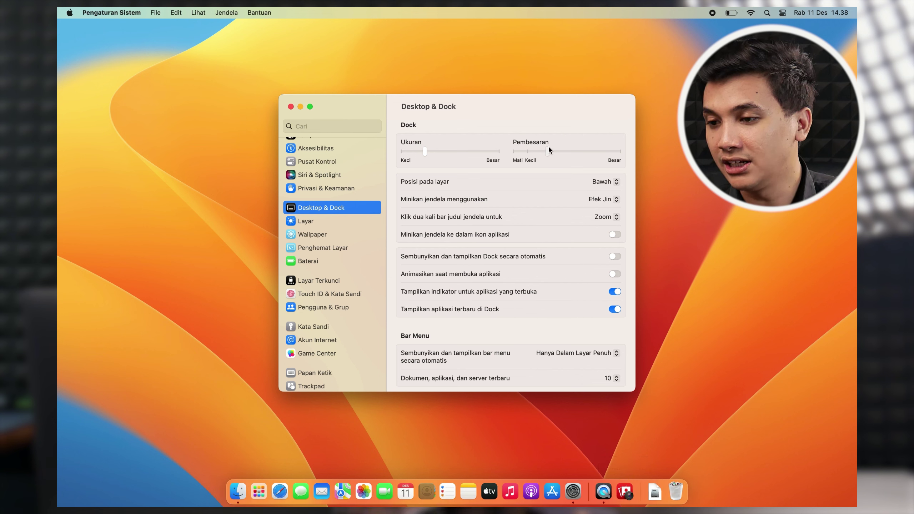
{"action": "left_click_drag", "start_coordinate": [574, 153], "coordinate": [576, 153]}
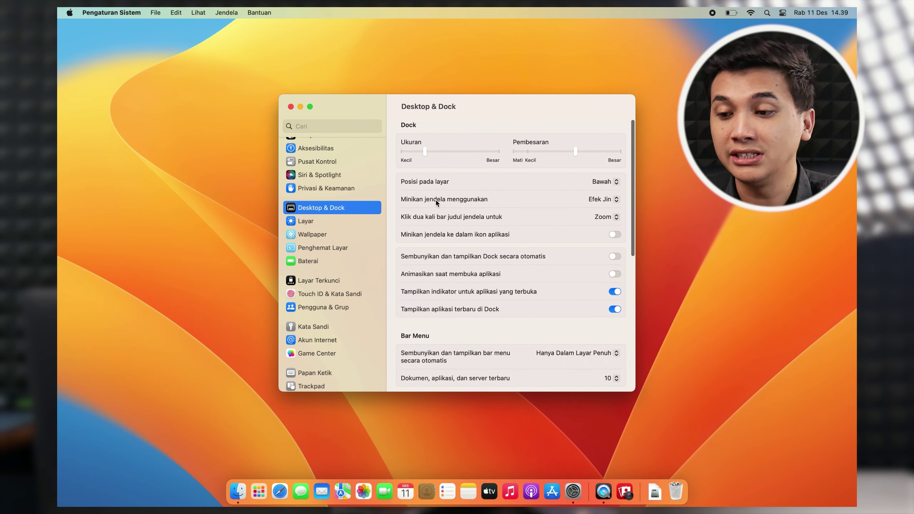
Step: Try the Dock's on-screen position at Kiri and at Kanan
{"action": "left_click", "coordinate": [612, 182]}
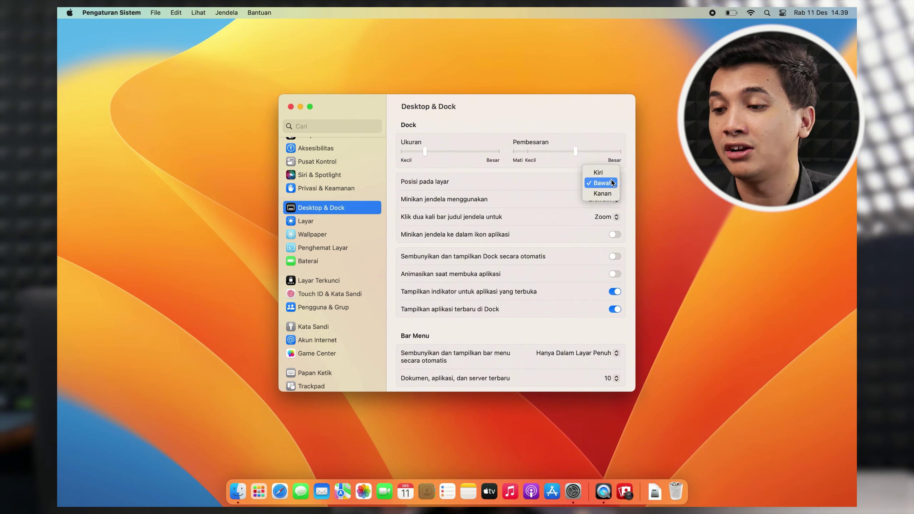
{"action": "left_click", "coordinate": [608, 172]}
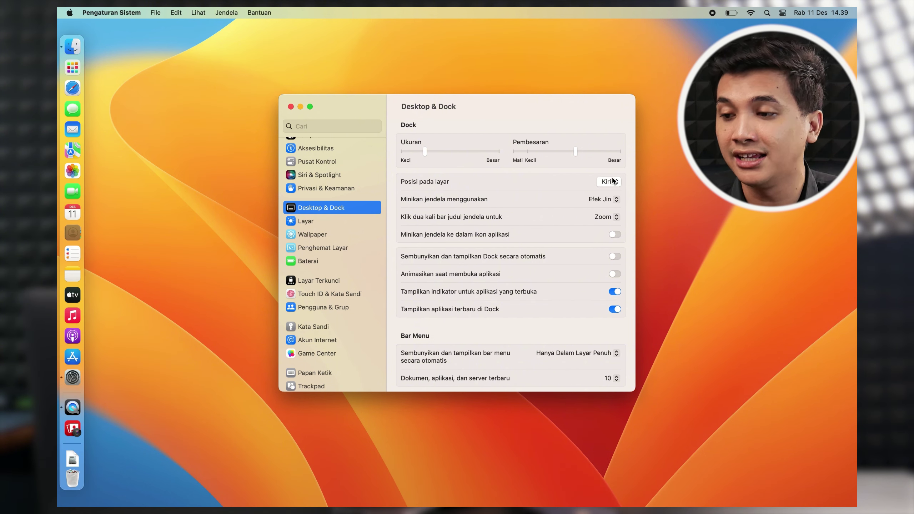
{"action": "left_click", "coordinate": [610, 182]}
{"action": "left_click", "coordinate": [612, 204]}
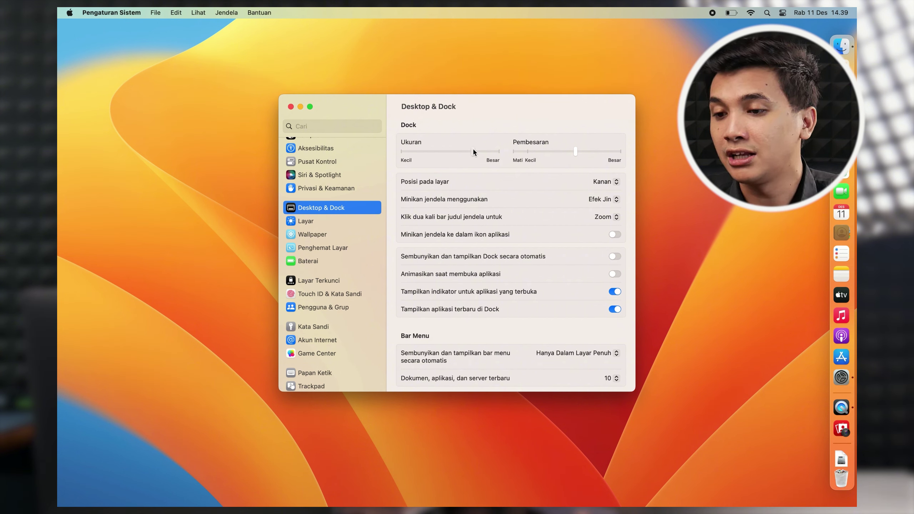
Step: Enlarge the Dock slightly and set its on-screen position to Bawah
{"action": "mouse_move", "coordinate": [430, 154]}
{"action": "left_mouse_down"}
{"action": "mouse_move", "coordinate": [417, 152]}
{"action": "mouse_move", "coordinate": [437, 151]}
{"action": "left_mouse_up"}
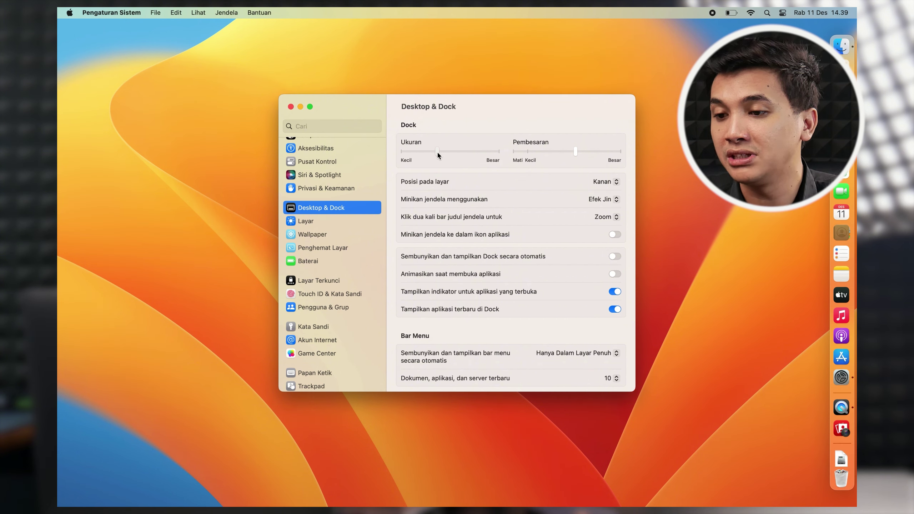
{"action": "left_click", "coordinate": [611, 181]}
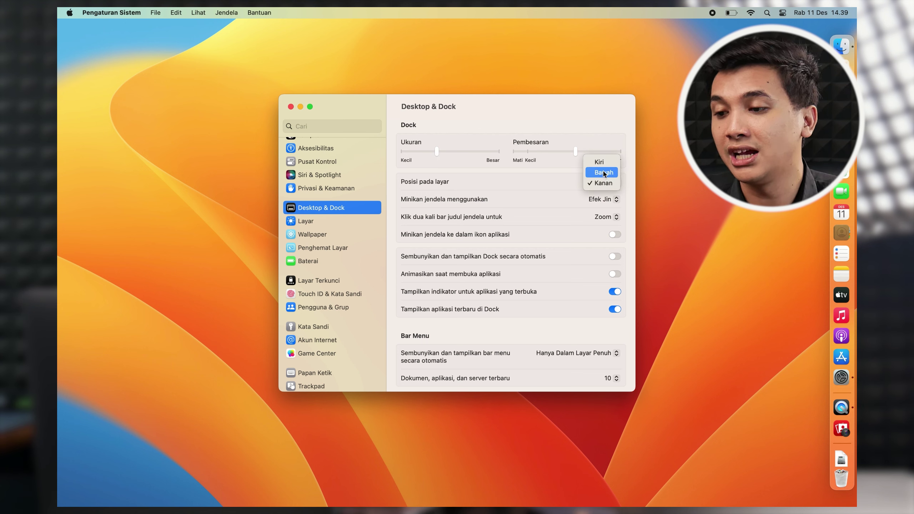
{"action": "left_click", "coordinate": [603, 173]}
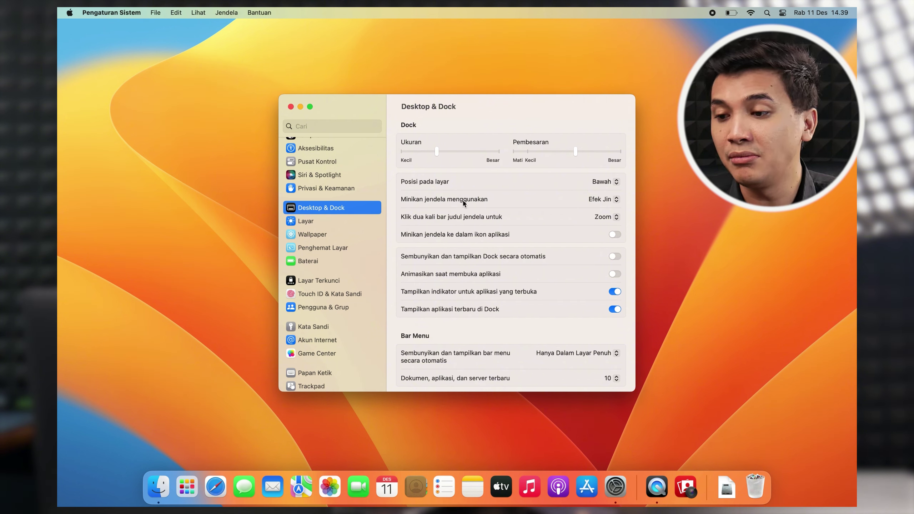
Step: Choose Efek Jin as the effect for minimising windows
{"action": "left_click", "coordinate": [606, 199]}
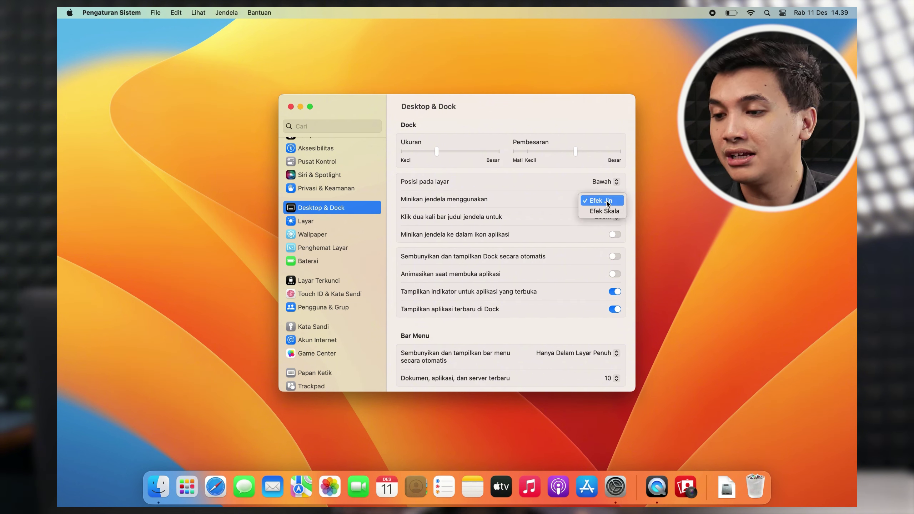
{"action": "left_click", "coordinate": [603, 201]}
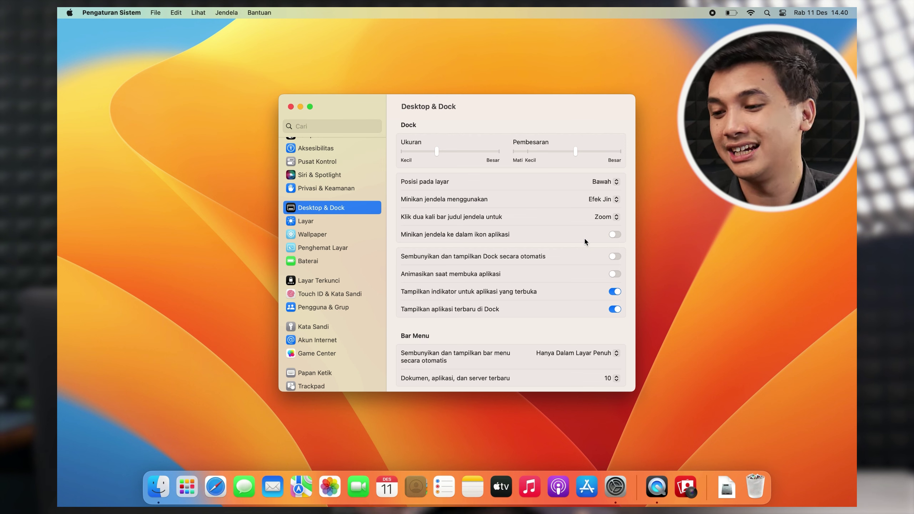
Step: Try automatically hiding and showing the Dock, and turn that option off again
{"action": "scroll", "coordinate": [582, 249], "scroll_direction": "down", "scroll_amount": 3}
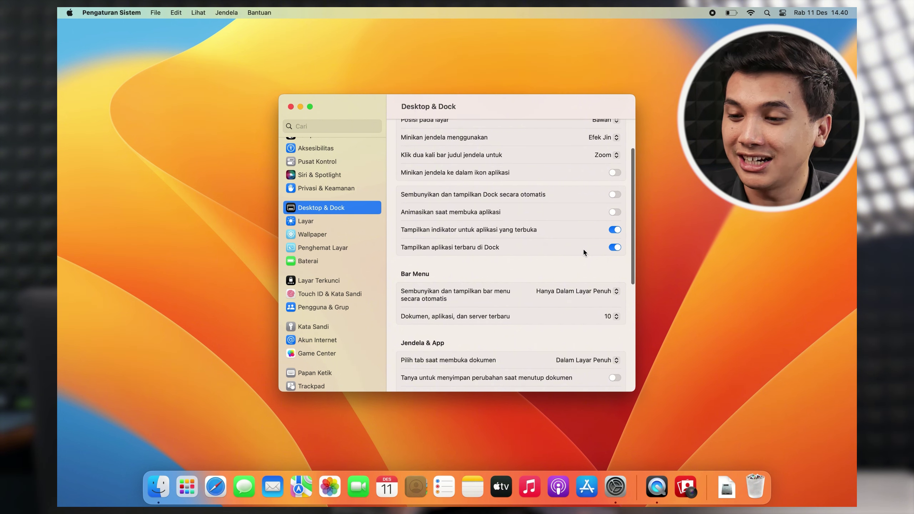
{"action": "scroll", "coordinate": [583, 249], "scroll_direction": "up", "scroll_amount": 1}
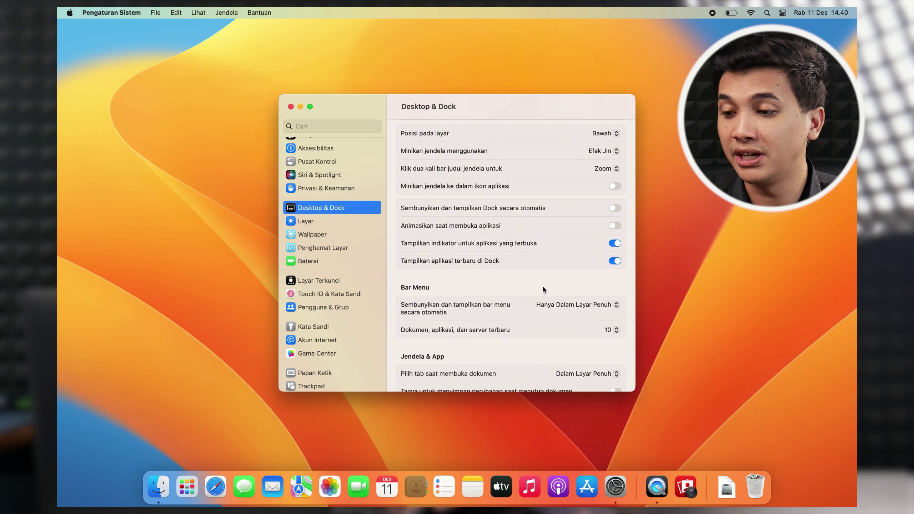
{"action": "left_click", "coordinate": [615, 209]}
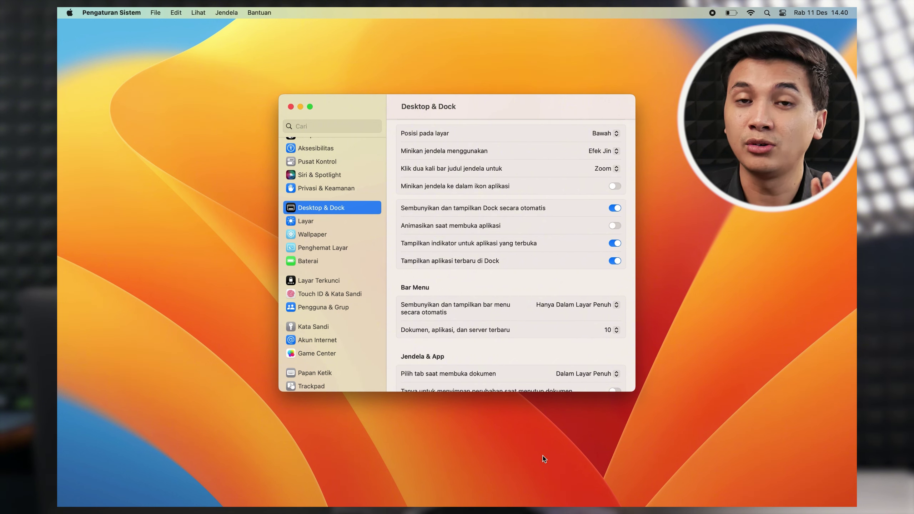
{"action": "mouse_move", "coordinate": [532, 506]}
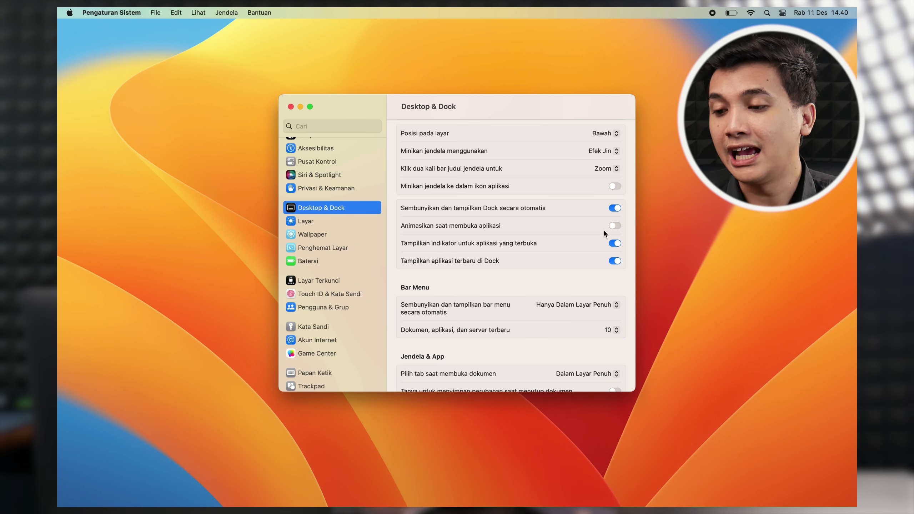
{"action": "left_click", "coordinate": [614, 208]}
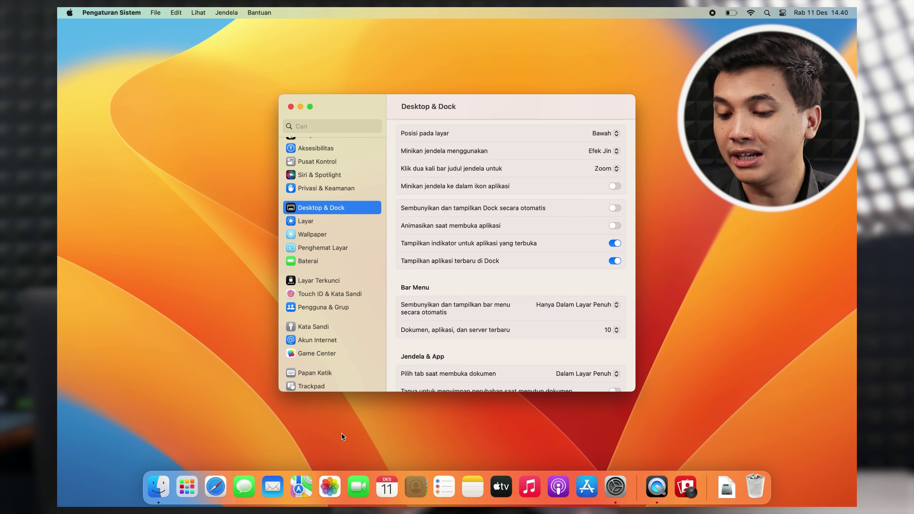
Step: Test launching Safari with the app-opening animation off and on, close its window, and switch the animation off again
{"action": "left_click", "coordinate": [212, 482]}
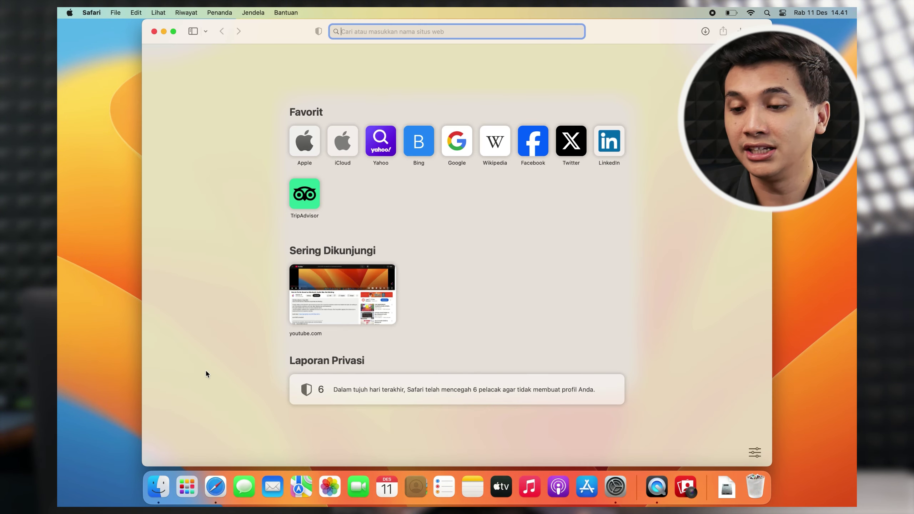
{"action": "key", "text": "super+q"}
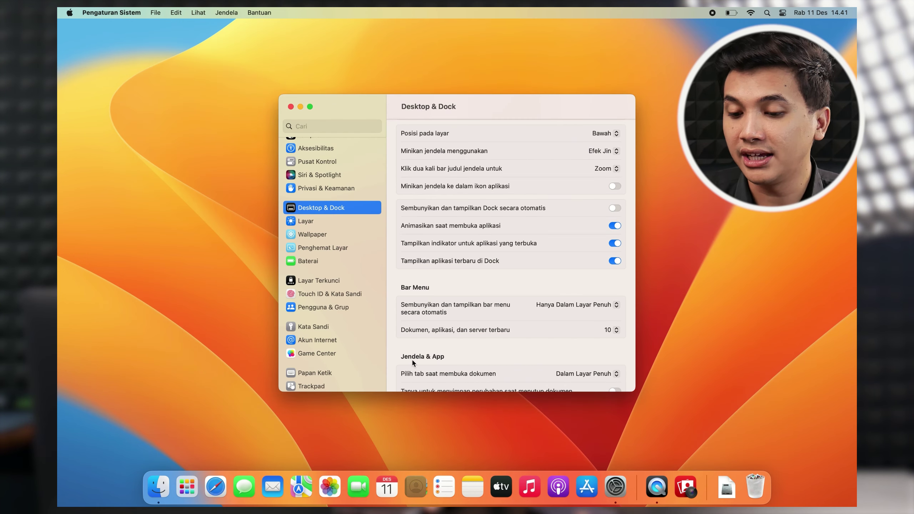
{"action": "left_click", "coordinate": [215, 482]}
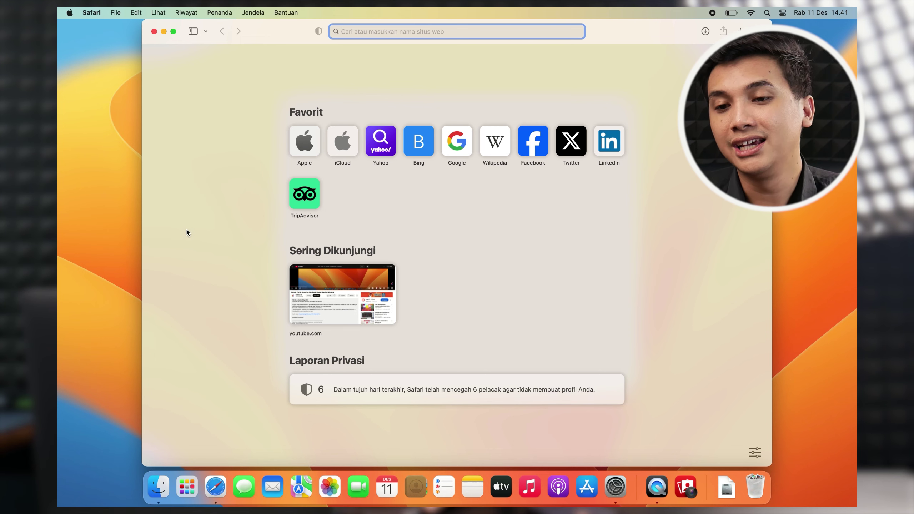
{"action": "left_click", "coordinate": [154, 32]}
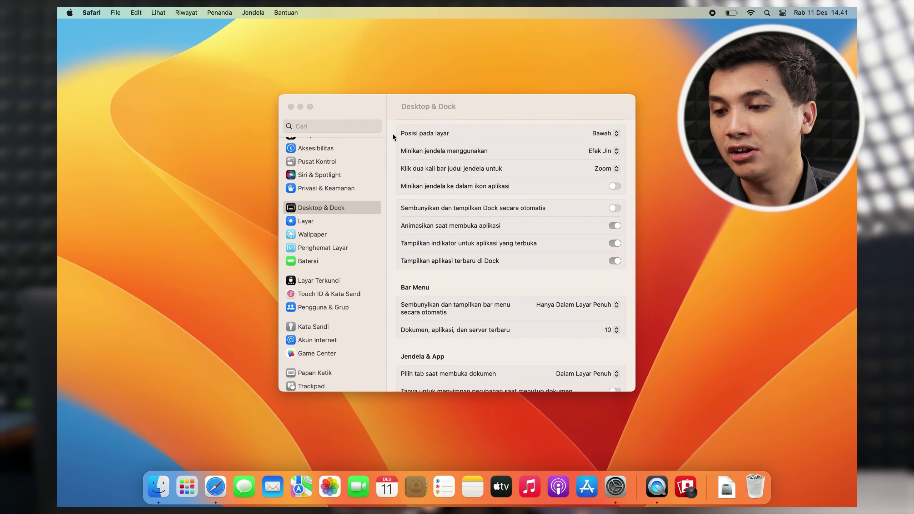
{"action": "left_click", "coordinate": [579, 225]}
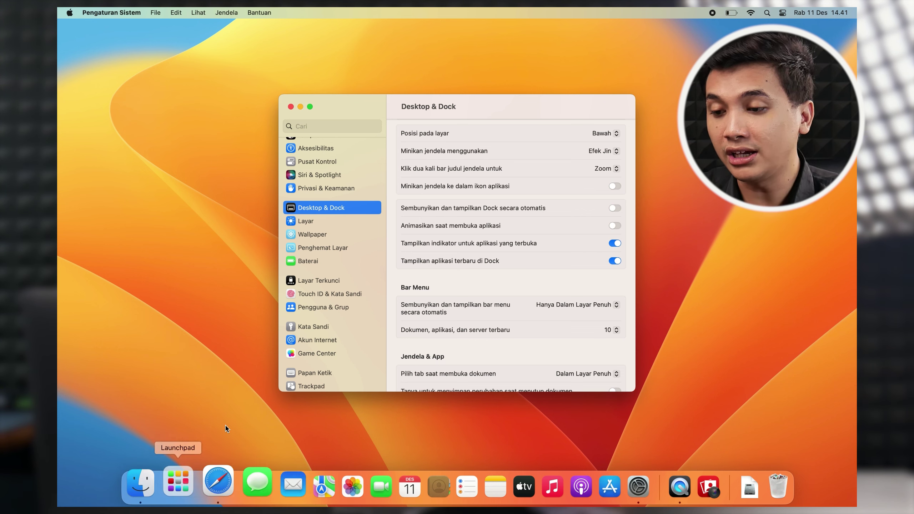
Step: Try the toggles for open-app indicators and recent apps in the Dock, and leave both turned on
{"action": "left_click", "coordinate": [615, 244]}
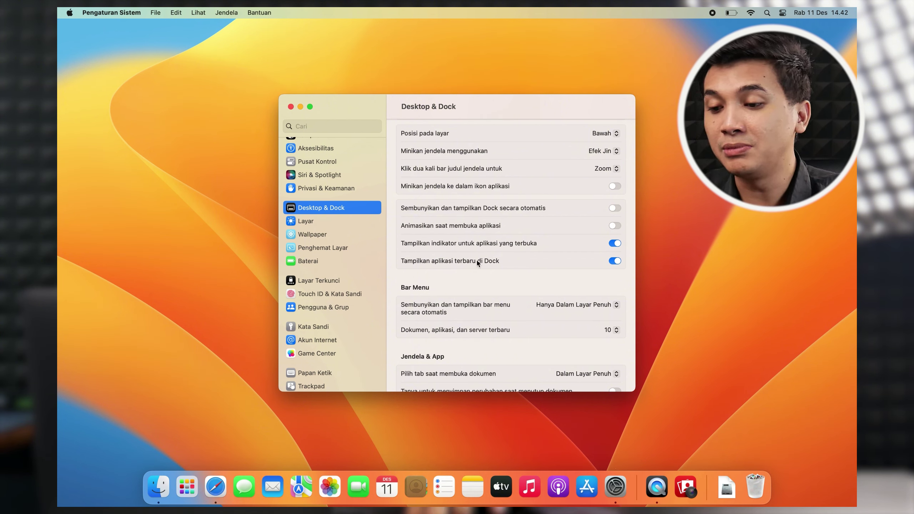
{"action": "left_click", "coordinate": [613, 261]}
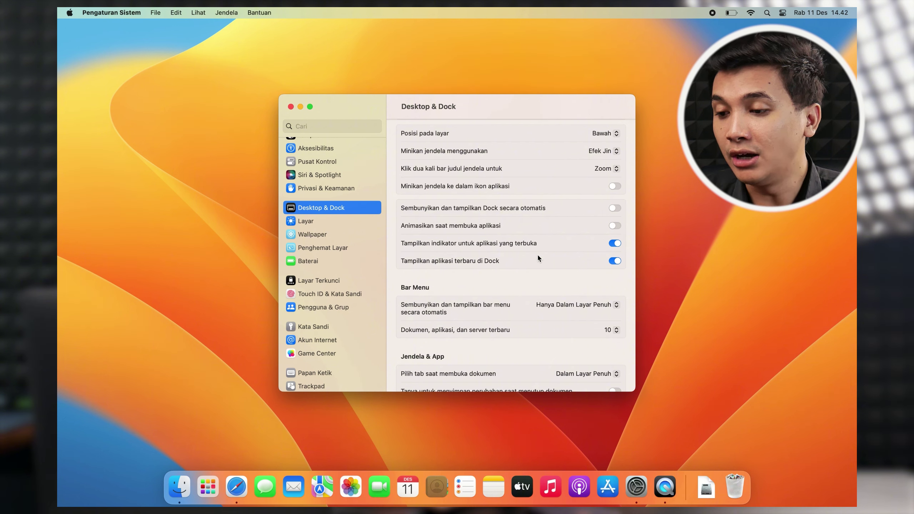
Step: Review the Bar Menu, Jendela & App and Mission Control settings
{"action": "scroll", "coordinate": [553, 277], "scroll_direction": "down", "scroll_amount": 5}
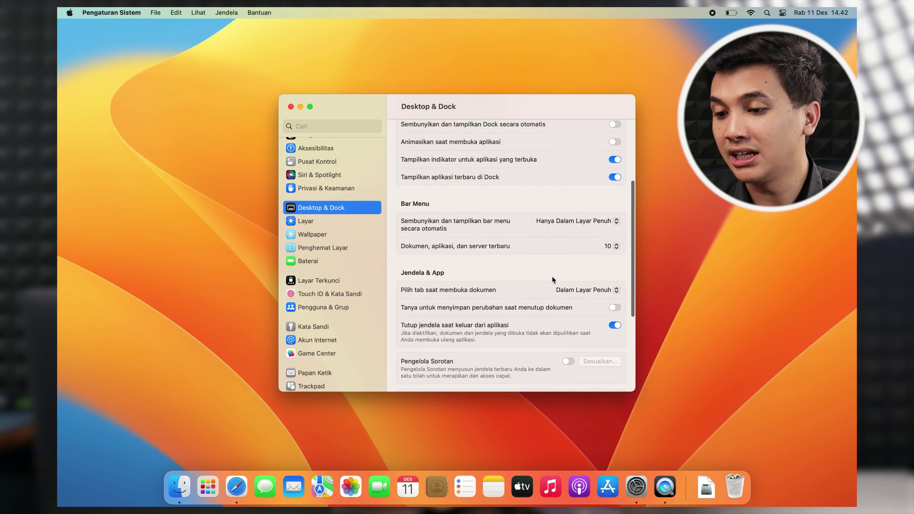
{"action": "scroll", "coordinate": [507, 207], "scroll_direction": "down", "scroll_amount": 3}
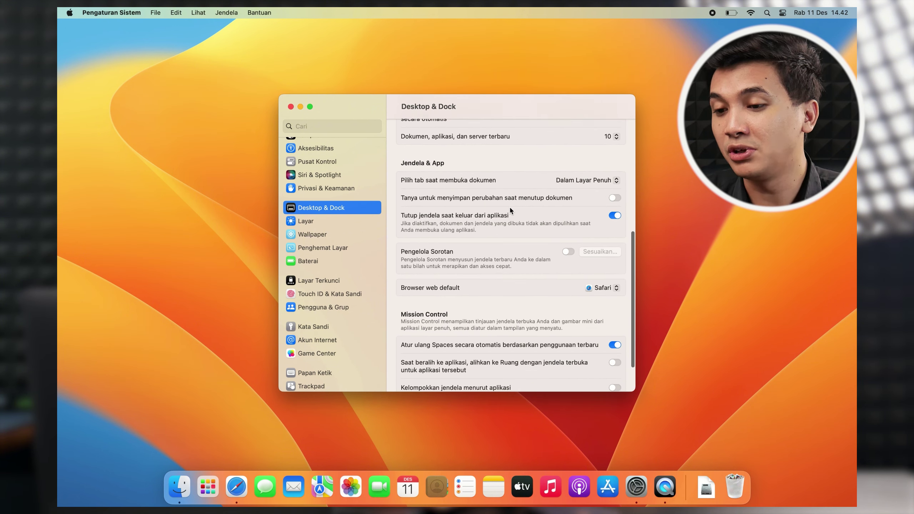
{"action": "scroll", "coordinate": [510, 209], "scroll_direction": "down", "scroll_amount": 2}
{"action": "scroll", "coordinate": [510, 210], "scroll_direction": "up", "scroll_amount": 5}
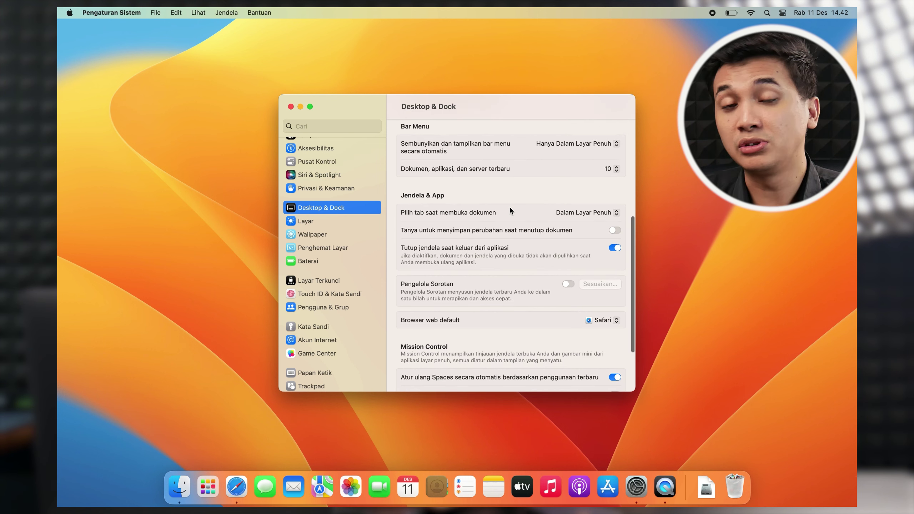
{"action": "scroll", "coordinate": [510, 211], "scroll_direction": "up", "scroll_amount": 1}
{"action": "scroll", "coordinate": [511, 210], "scroll_direction": "down", "scroll_amount": 1}
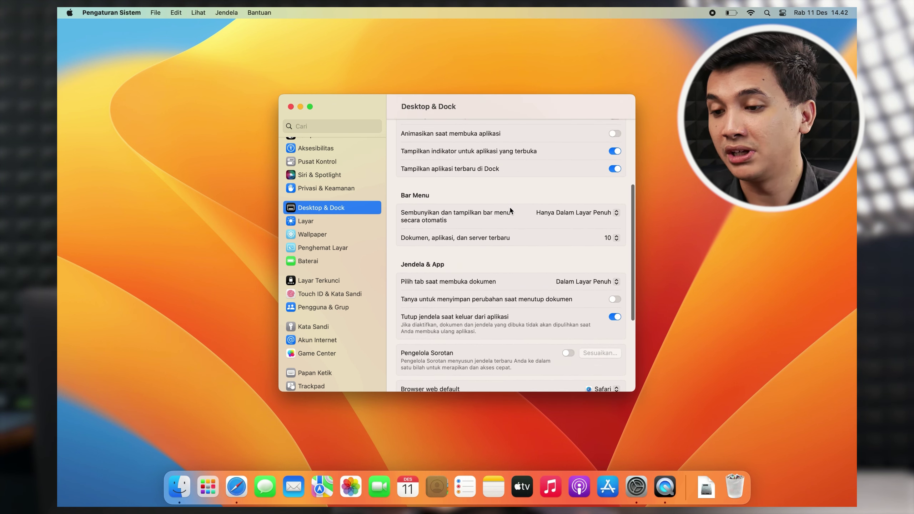
{"action": "scroll", "coordinate": [511, 211], "scroll_direction": "down", "scroll_amount": 5}
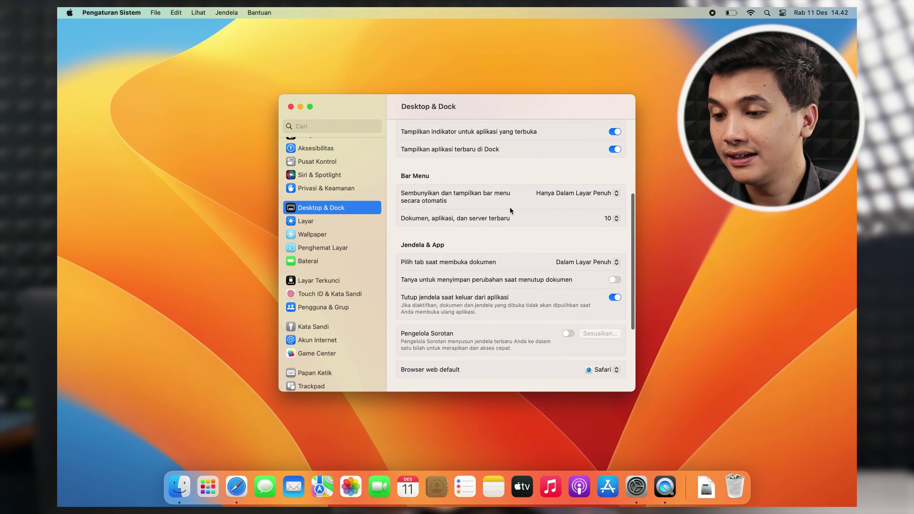
Step: Try Google Chrome as the default web browser, and switch the default back to Safari
{"action": "scroll", "coordinate": [510, 210], "scroll_direction": "down", "scroll_amount": 3}
{"action": "scroll", "coordinate": [510, 210], "scroll_direction": "up", "scroll_amount": 1}
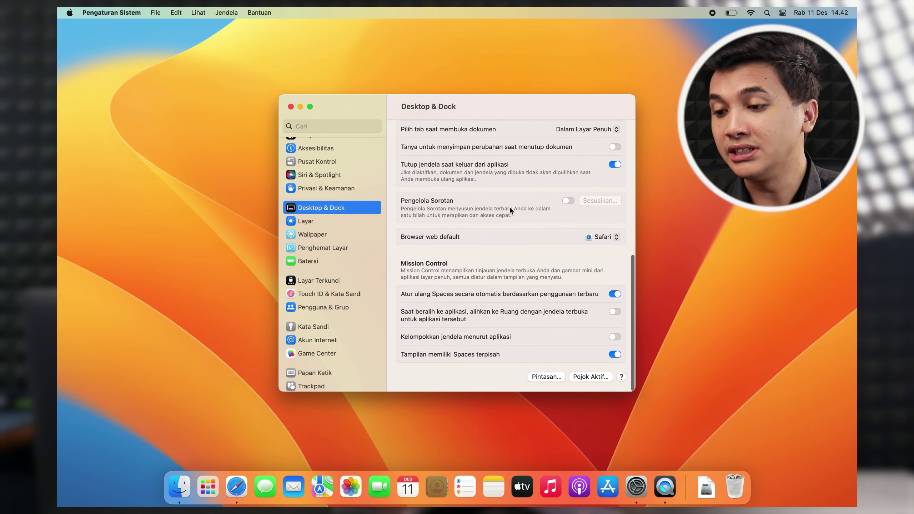
{"action": "scroll", "coordinate": [506, 252], "scroll_direction": "up", "scroll_amount": 3}
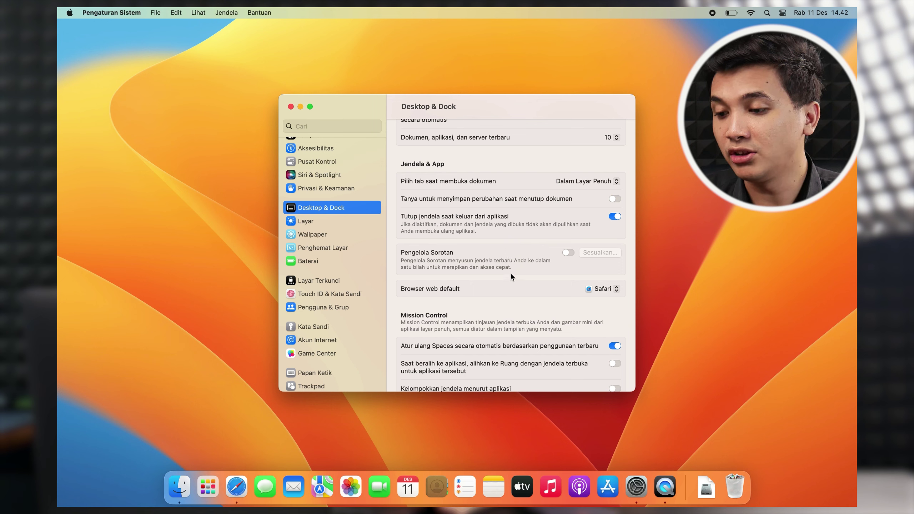
{"action": "scroll", "coordinate": [511, 277], "scroll_direction": "up", "scroll_amount": 2}
{"action": "left_click", "coordinate": [594, 324]}
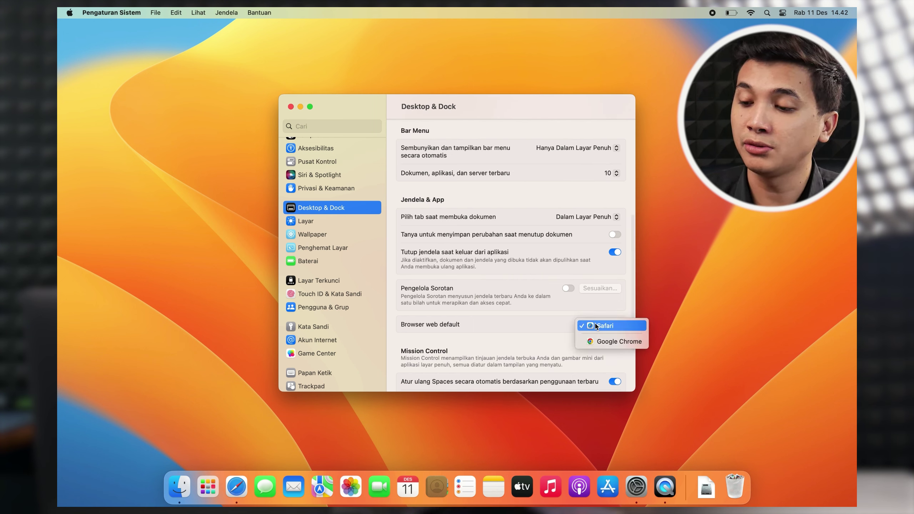
{"action": "left_click", "coordinate": [608, 342]}
{"action": "left_click", "coordinate": [599, 326]}
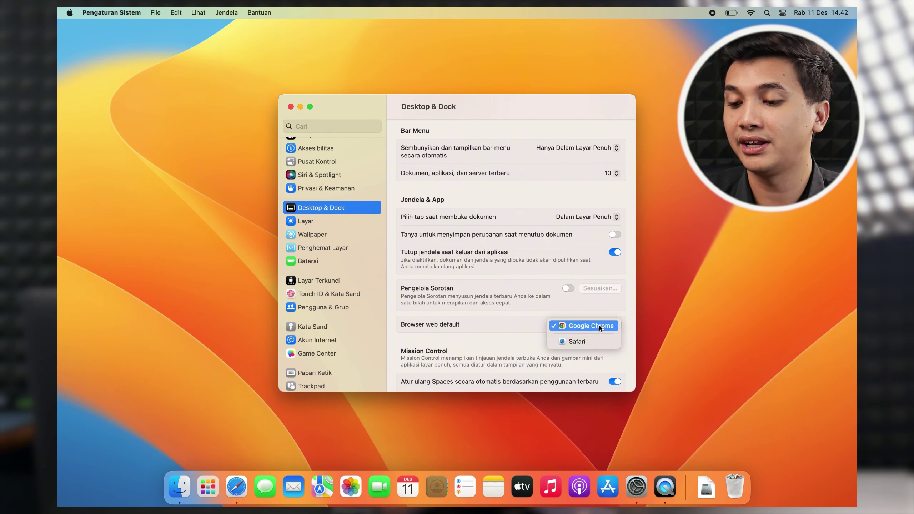
{"action": "left_click", "coordinate": [590, 341]}
{"action": "scroll", "coordinate": [535, 342], "scroll_direction": "down", "scroll_amount": 3}
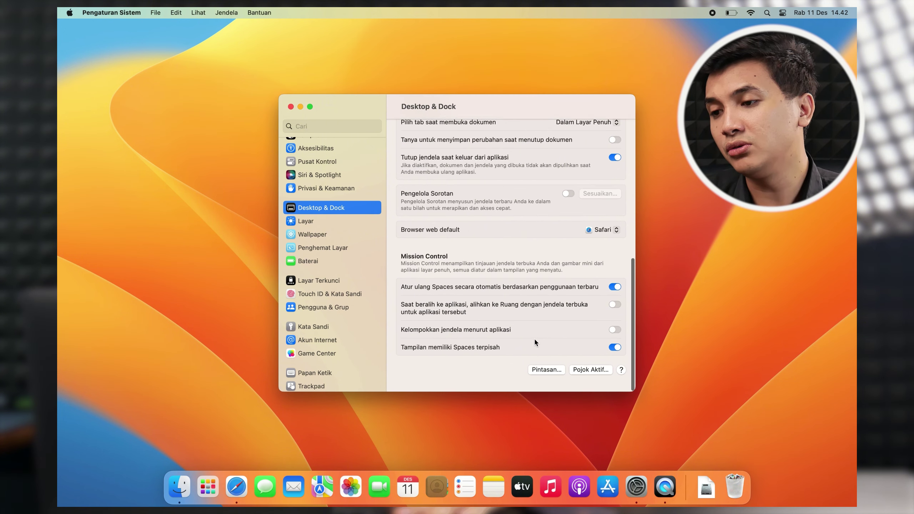
{"action": "scroll", "coordinate": [535, 342], "scroll_direction": "up", "scroll_amount": 4}
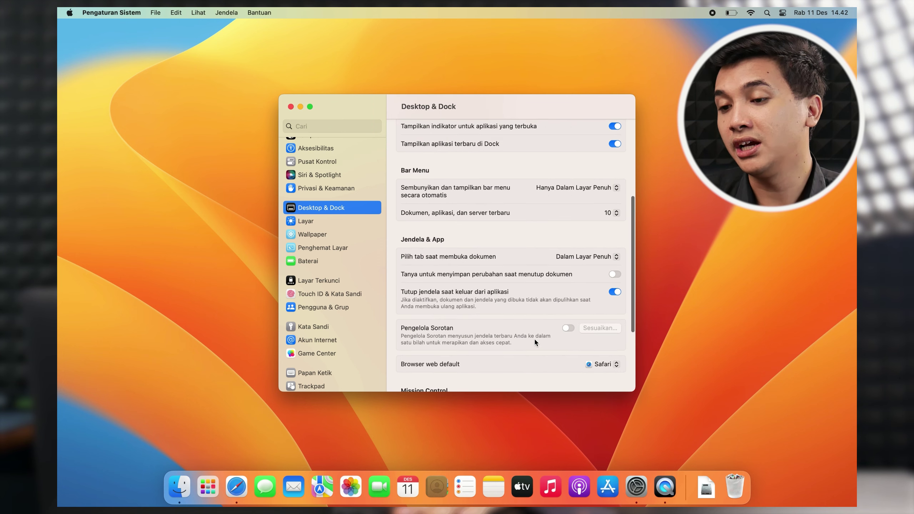
{"action": "scroll", "coordinate": [534, 342], "scroll_direction": "up", "scroll_amount": 5}
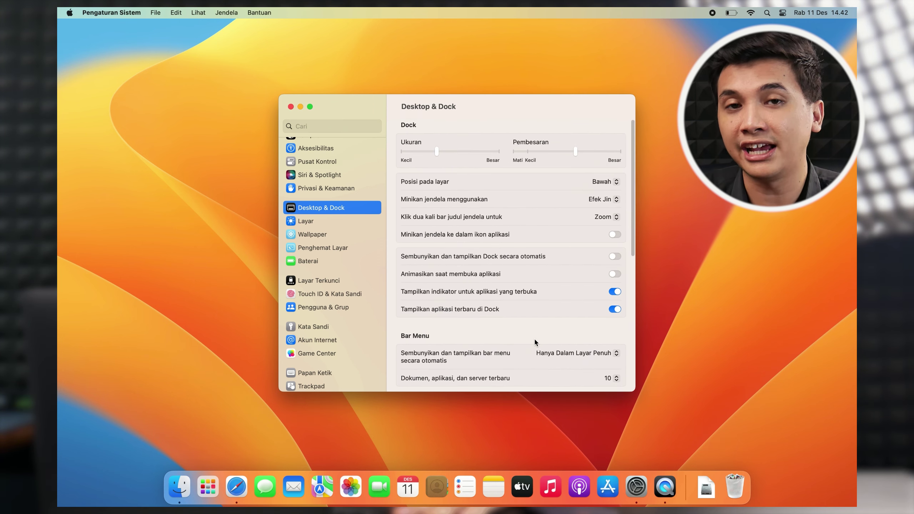